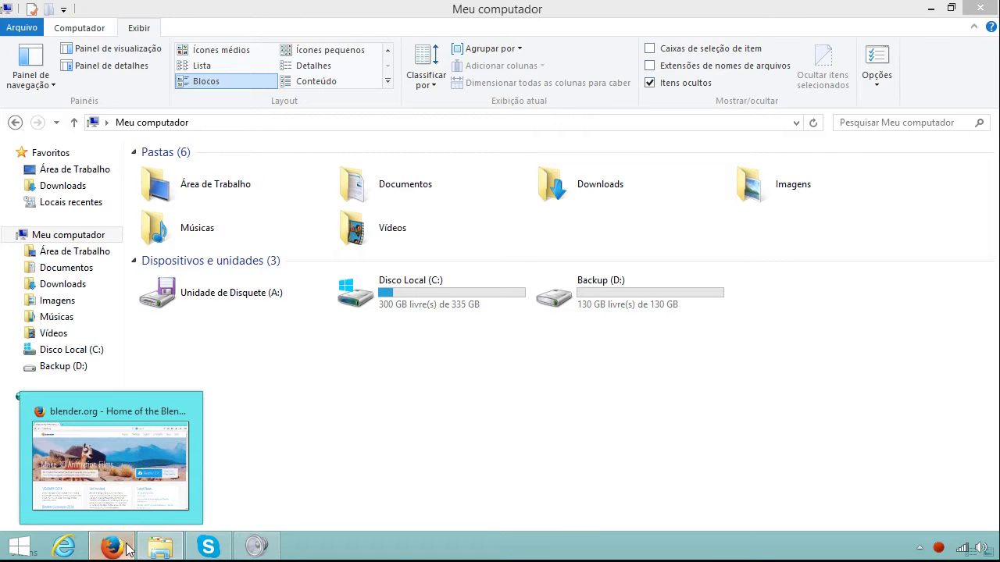
Step: In Firefox, go to the blender.org Download page and scroll down to the download options
{"action": "left_click", "coordinate": [129, 550]}
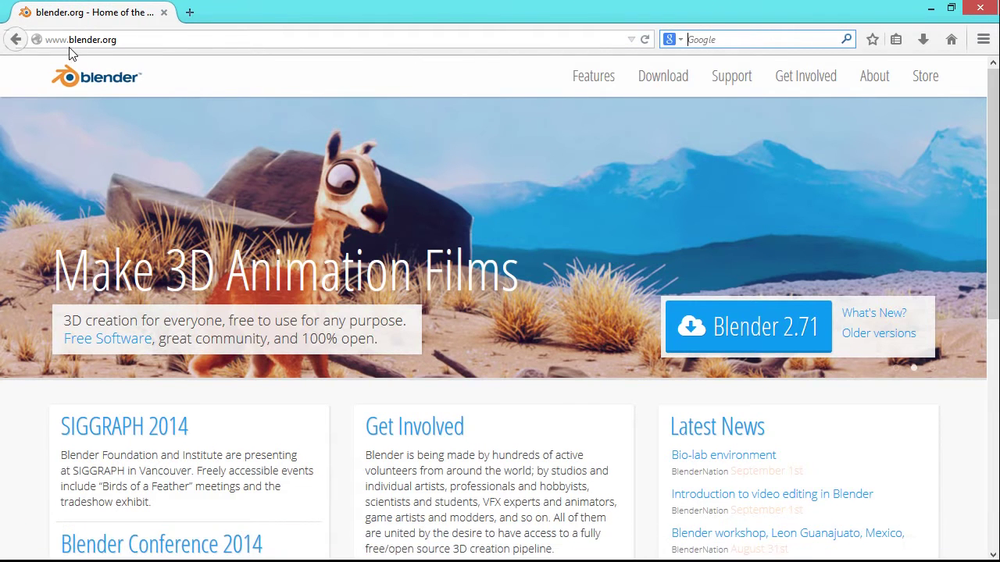
{"action": "key", "text": "ctrl+k"}
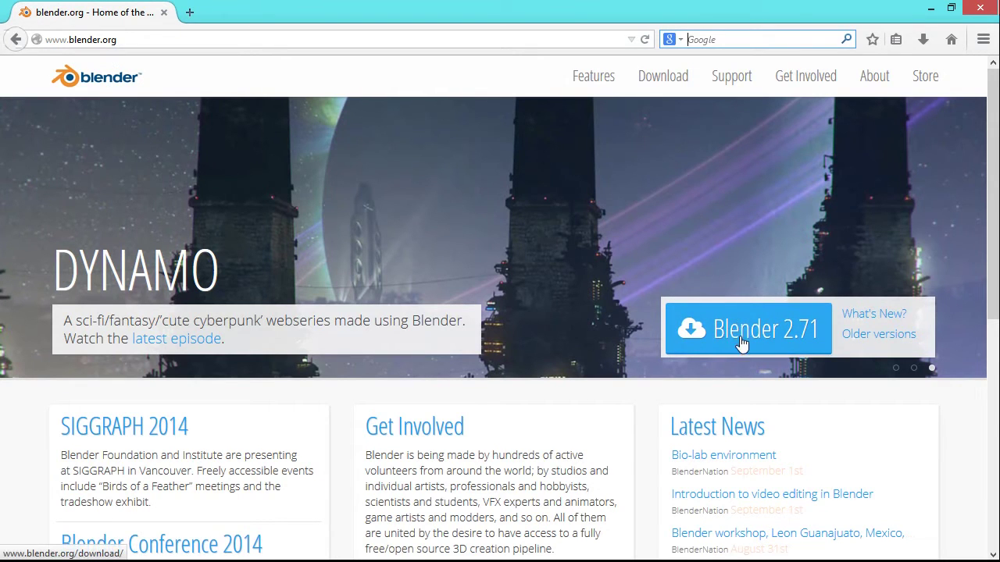
{"action": "left_click", "coordinate": [657, 80]}
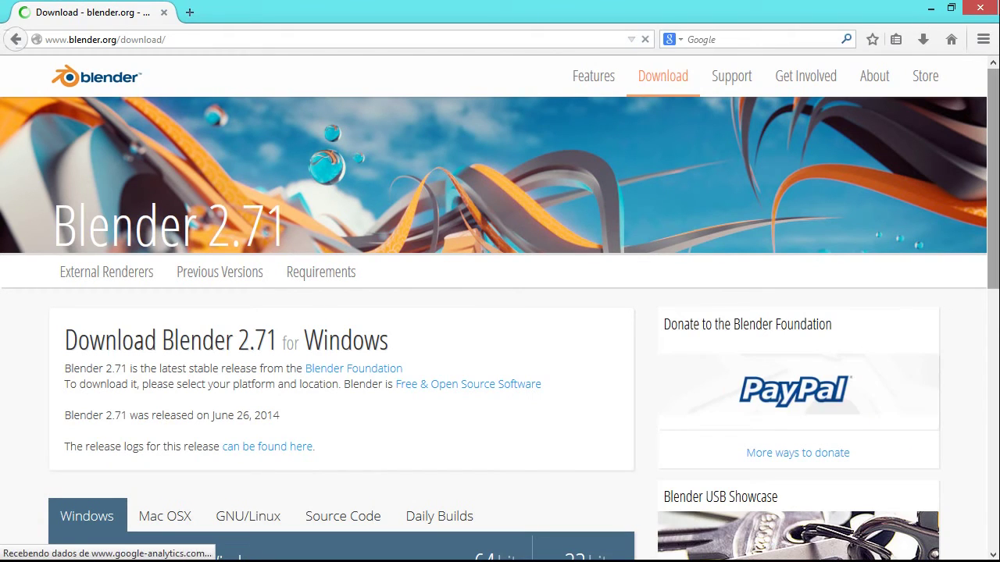
{"action": "scroll", "coordinate": [500, 313], "scroll_direction": "down", "scroll_amount": 2}
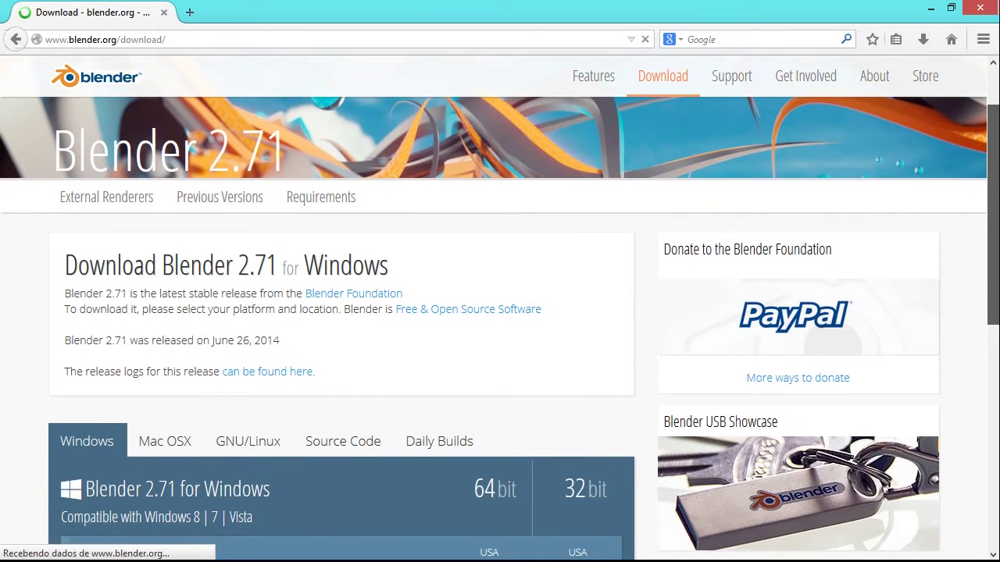
{"action": "scroll", "coordinate": [500, 312], "scroll_direction": "down", "scroll_amount": 1}
{"action": "scroll", "coordinate": [500, 312], "scroll_direction": "down", "scroll_amount": 1}
{"action": "scroll", "coordinate": [500, 312], "scroll_direction": "down", "scroll_amount": 1}
{"action": "scroll", "coordinate": [500, 313], "scroll_direction": "down", "scroll_amount": 1}
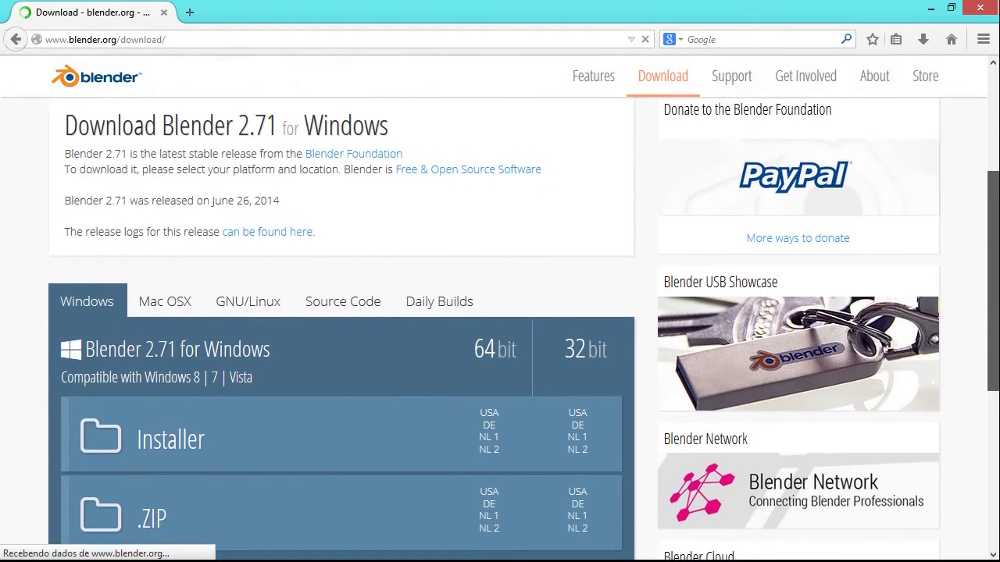
{"action": "scroll", "coordinate": [94, 235], "scroll_direction": "down", "scroll_amount": 2}
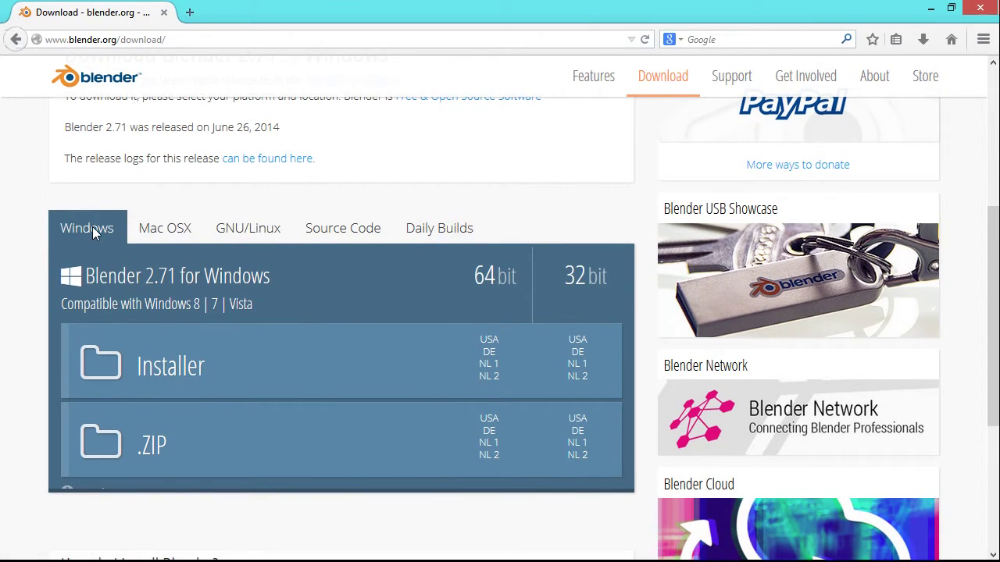
Step: View the Mac OSX, GNU/Linux and Source Code download options for Blender 2.71
{"action": "left_click", "coordinate": [169, 239]}
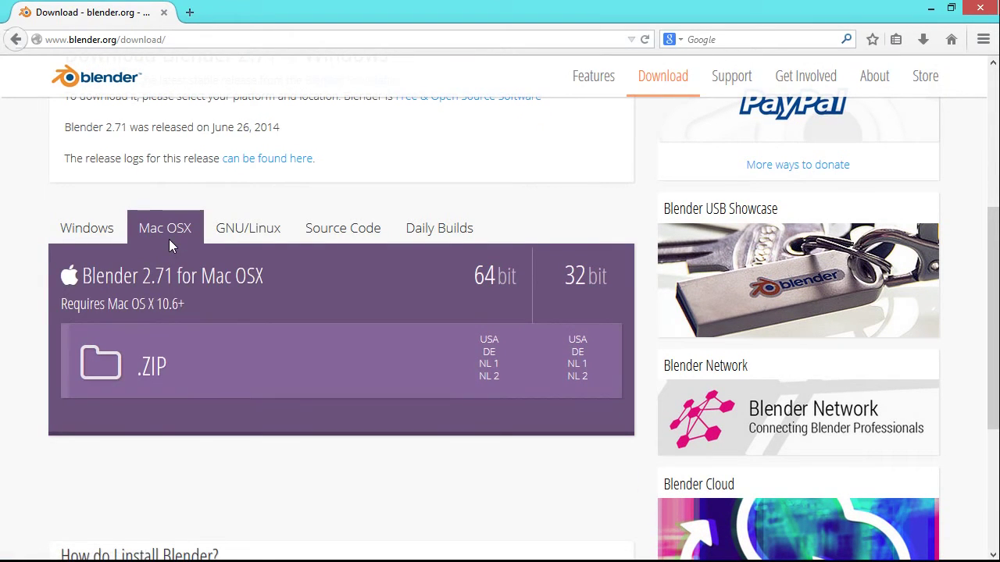
{"action": "left_click", "coordinate": [260, 232]}
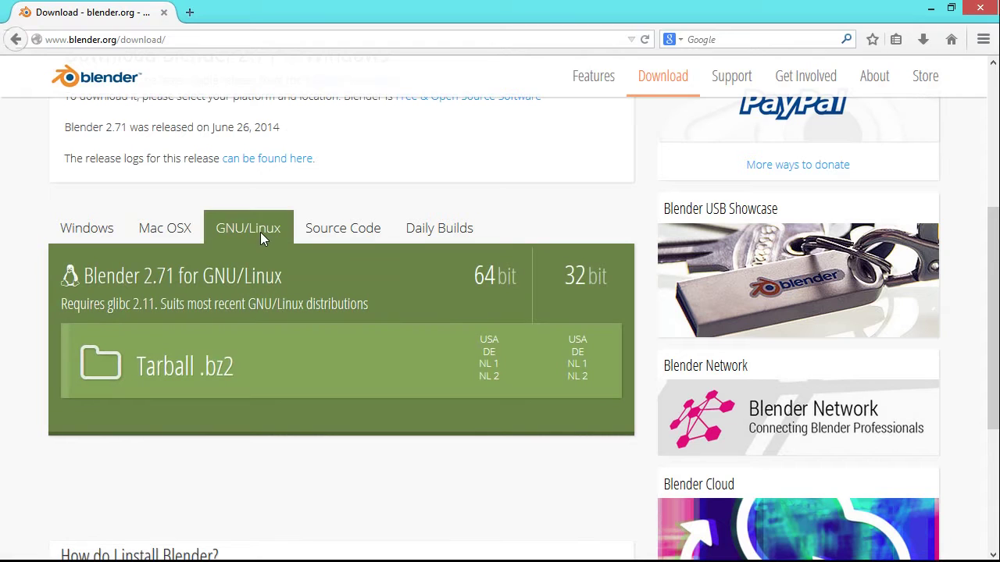
{"action": "left_click", "coordinate": [364, 233]}
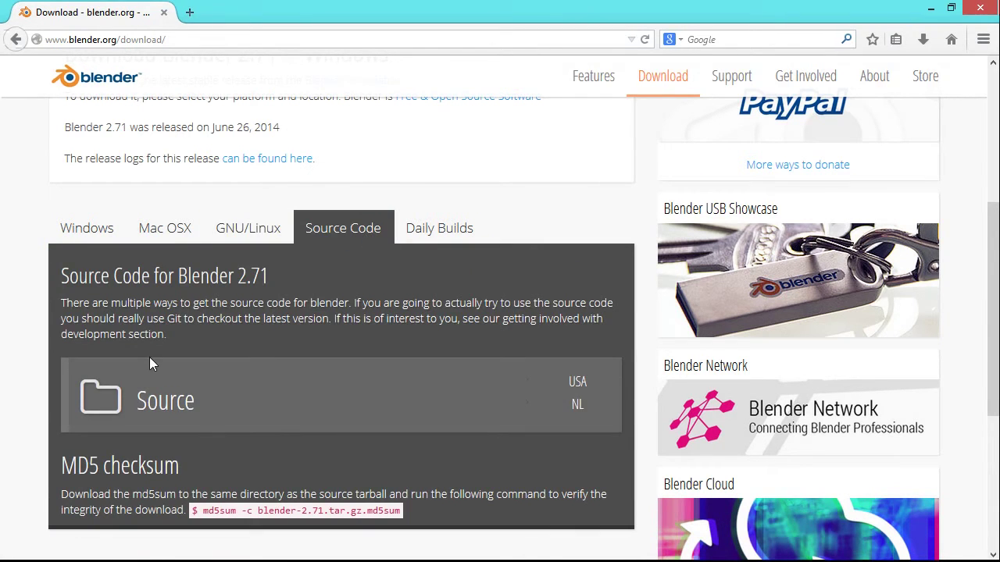
Step: Switch the download panel back to the Windows Installer and .ZIP options
{"action": "left_click", "coordinate": [89, 235]}
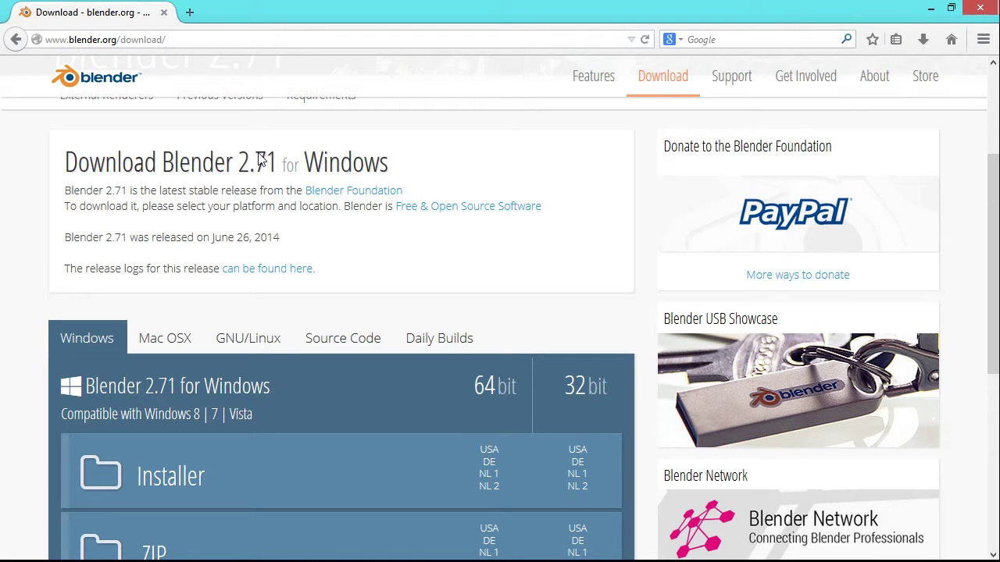
Step: Open Previous Versions and load the download.blender.org/release archive in a new tab
{"action": "scroll", "coordinate": [994, 234], "scroll_direction": "up", "scroll_amount": 3}
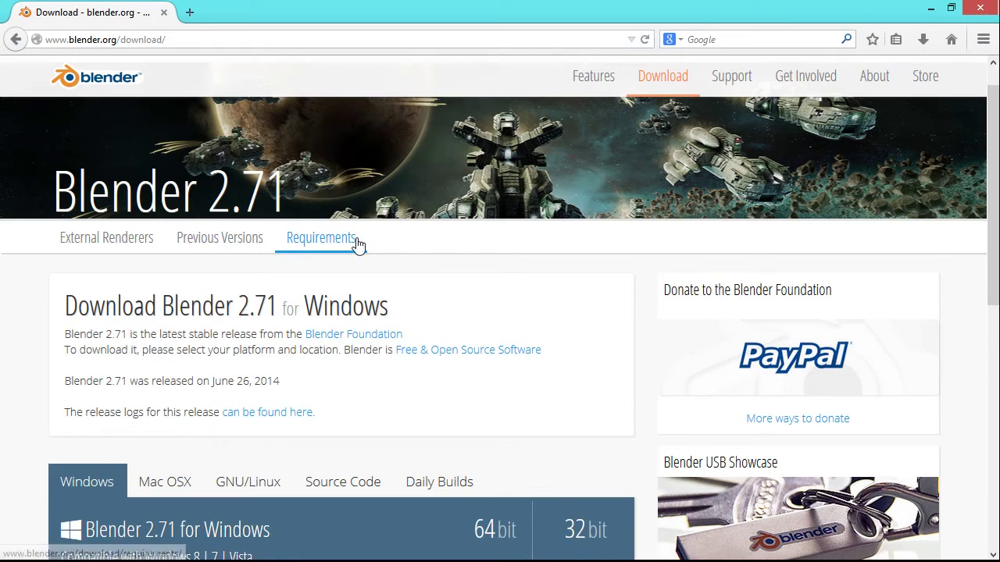
{"action": "left_click", "coordinate": [244, 249]}
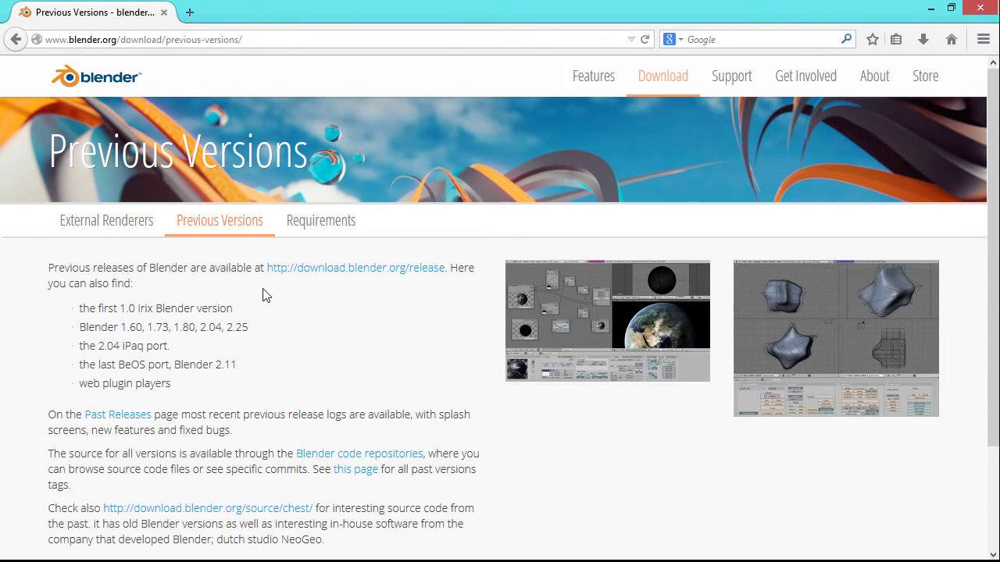
{"action": "left_click", "coordinate": [329, 270]}
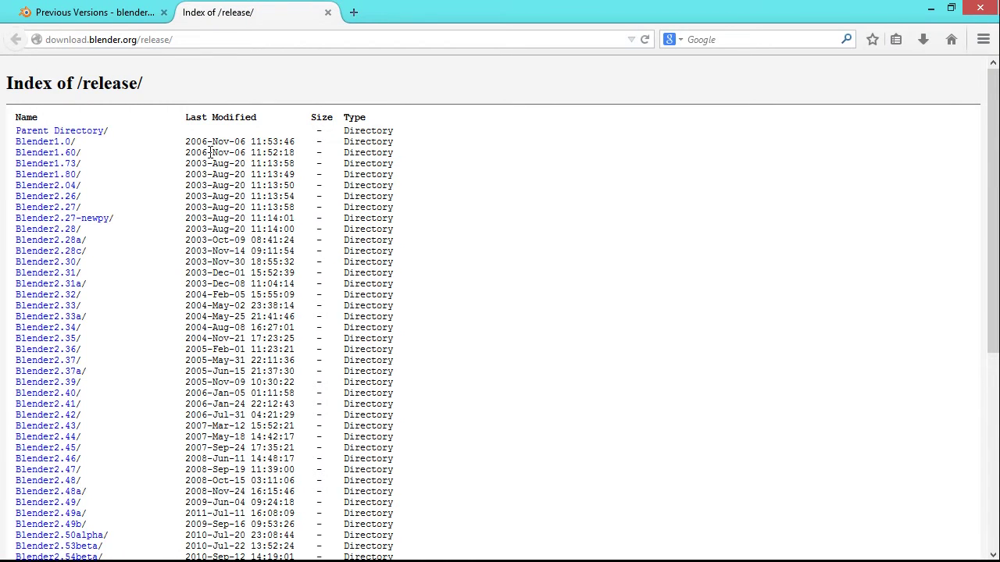
{"action": "scroll", "coordinate": [207, 195], "scroll_direction": "down", "scroll_amount": 8}
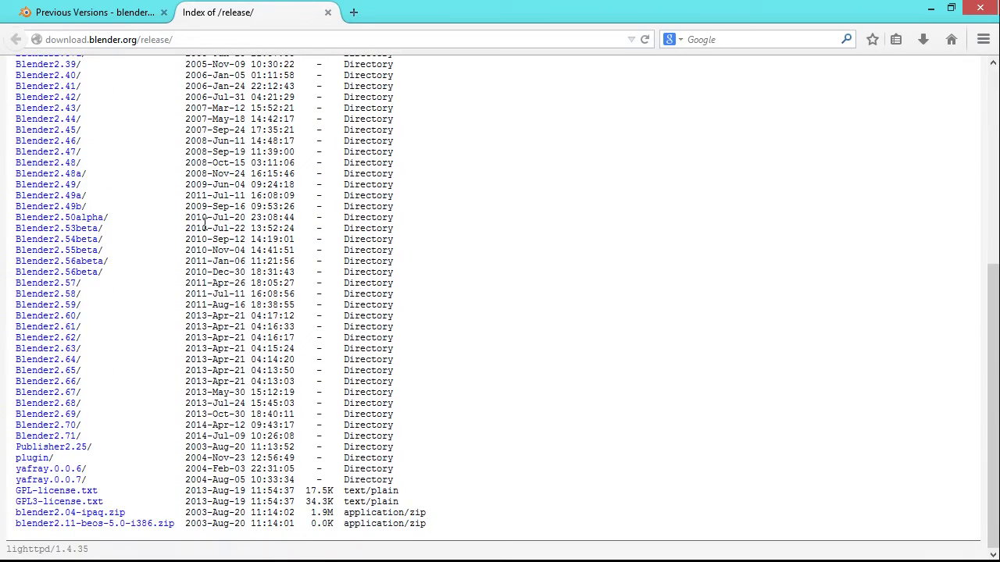
Step: Return to the first tab, then open the Blender2.71 release folder
{"action": "left_click", "coordinate": [93, 12]}
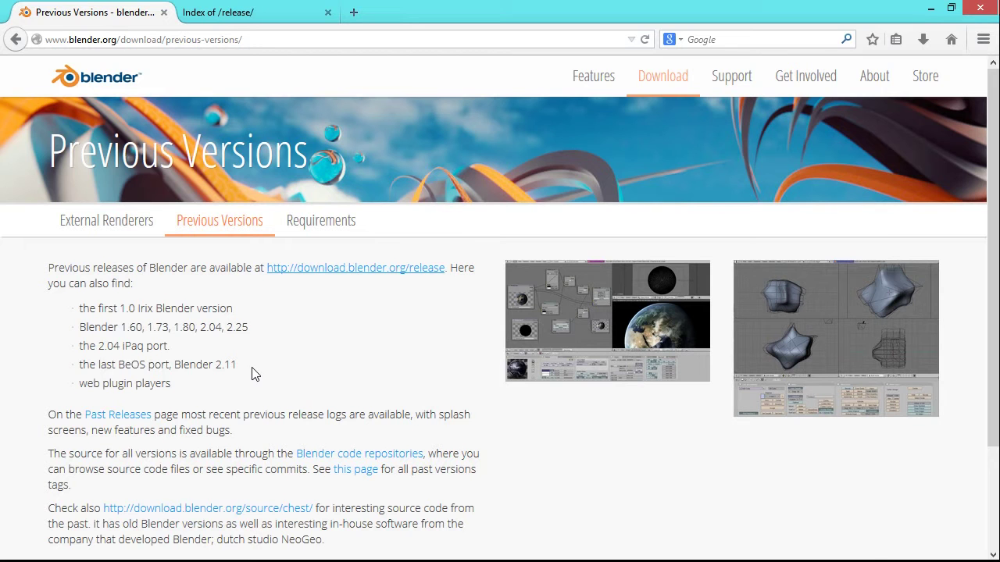
{"action": "key", "text": "alt+Left"}
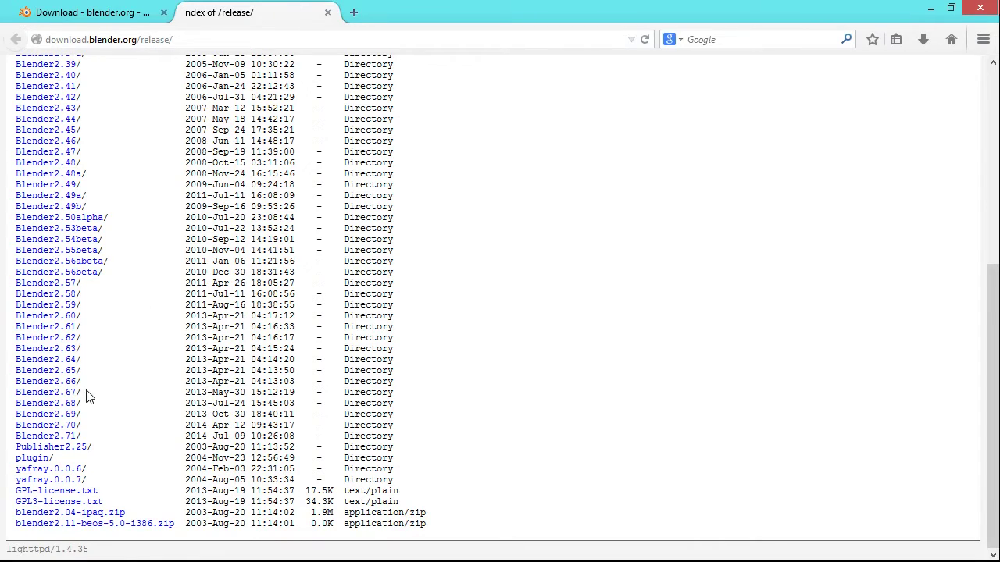
{"action": "left_click", "coordinate": [64, 439]}
Step: Download blender-2.69-windows32.exe from the Blender2.69 release folder, then go back to the listing
{"action": "left_click", "coordinate": [66, 420]}
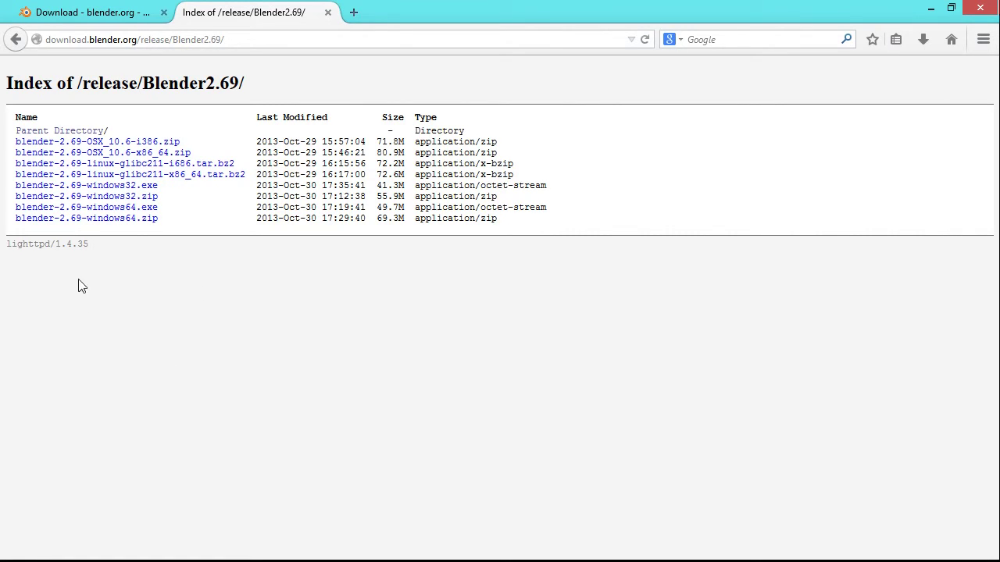
{"action": "left_click", "coordinate": [119, 188]}
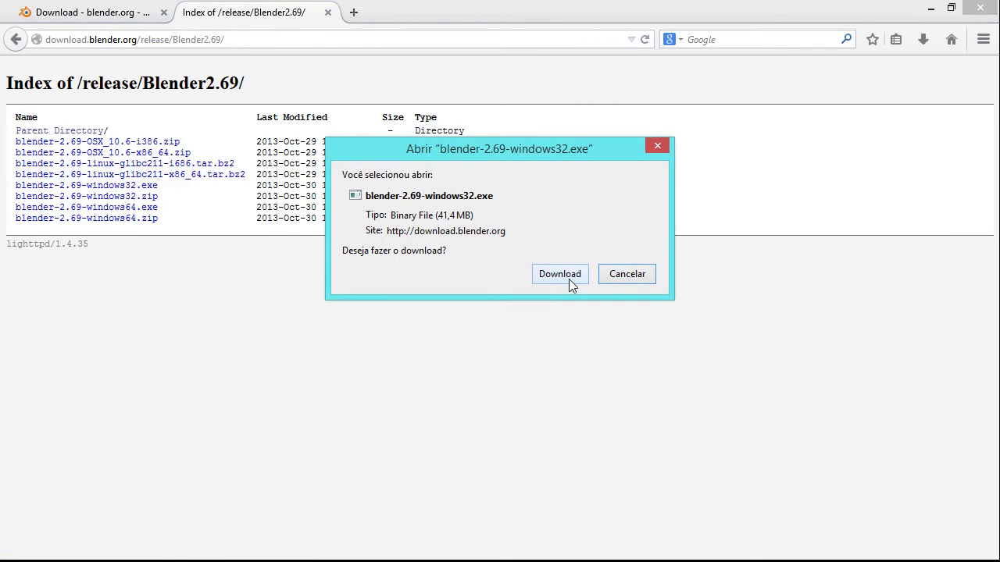
{"action": "left_click", "coordinate": [569, 279]}
{"action": "key", "text": "alt+Left"}
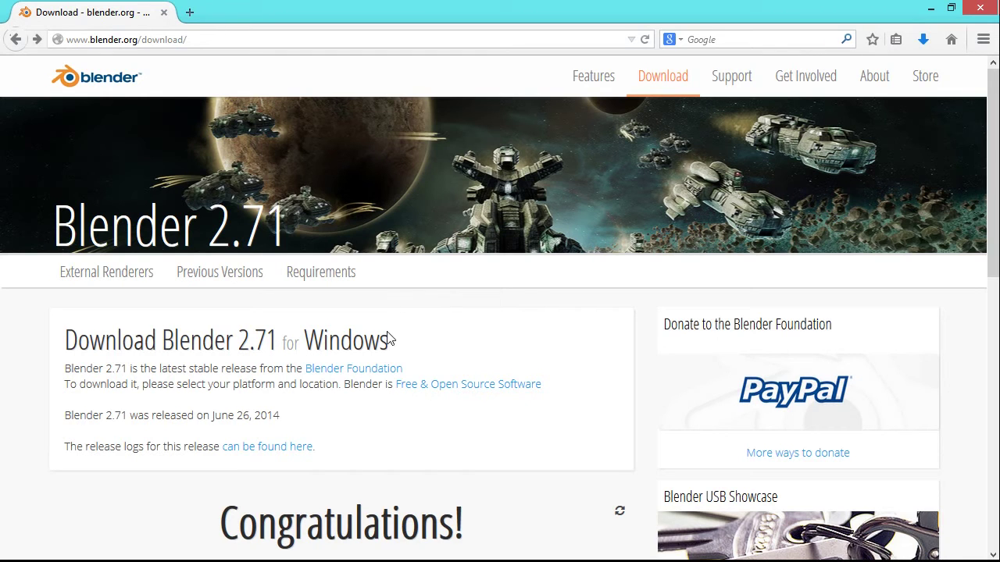
Step: Open the system requirements page and highlight the minimum hardware, including the 1280×768 display
{"action": "left_click", "coordinate": [336, 271]}
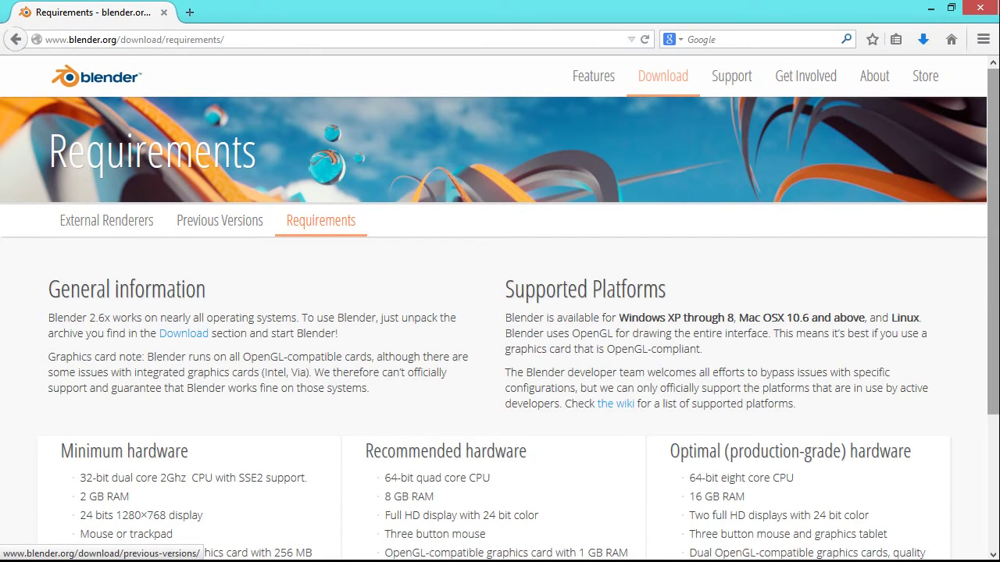
{"action": "scroll", "coordinate": [358, 324], "scroll_direction": "down", "scroll_amount": 2}
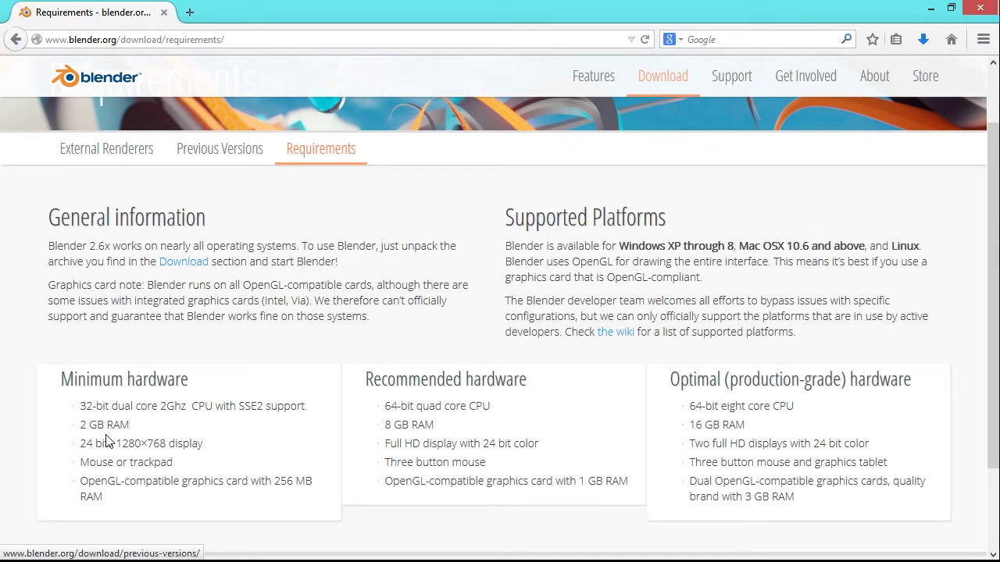
{"action": "left_click_drag", "start_coordinate": [116, 450], "coordinate": [164, 441]}
{"action": "left_click", "coordinate": [189, 461]}
{"action": "left_click_drag", "start_coordinate": [62, 383], "coordinate": [196, 390]}
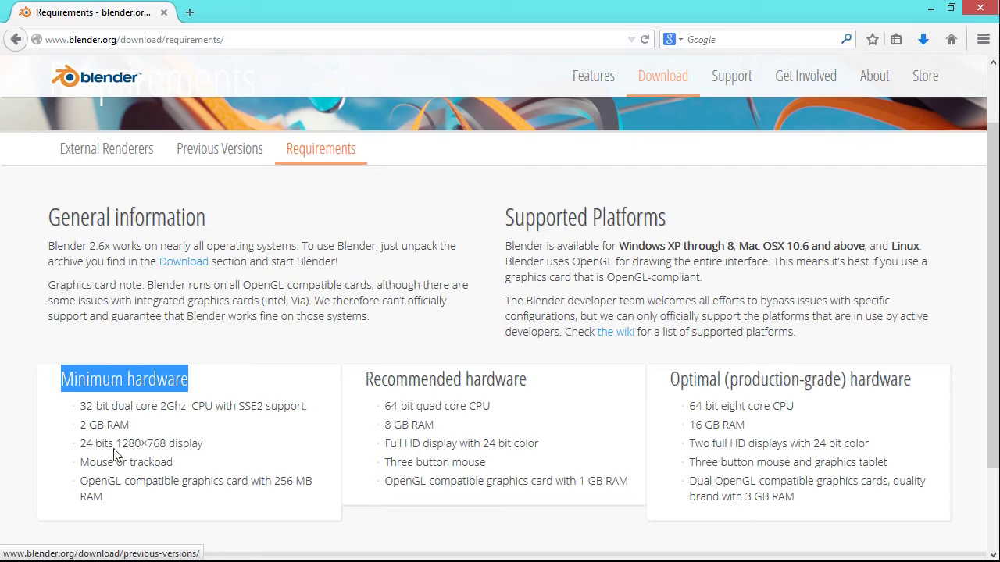
{"action": "left_click_drag", "start_coordinate": [117, 445], "coordinate": [165, 453]}
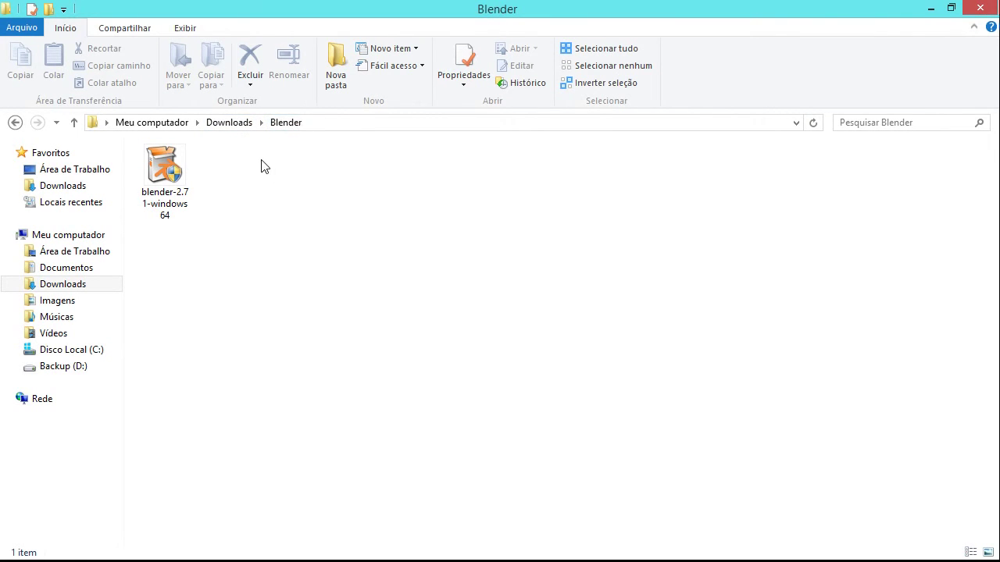
Step: Run the blender-2.71-windows64 installer from the Downloads Blender folder using Abrir
{"action": "left_click", "coordinate": [182, 173]}
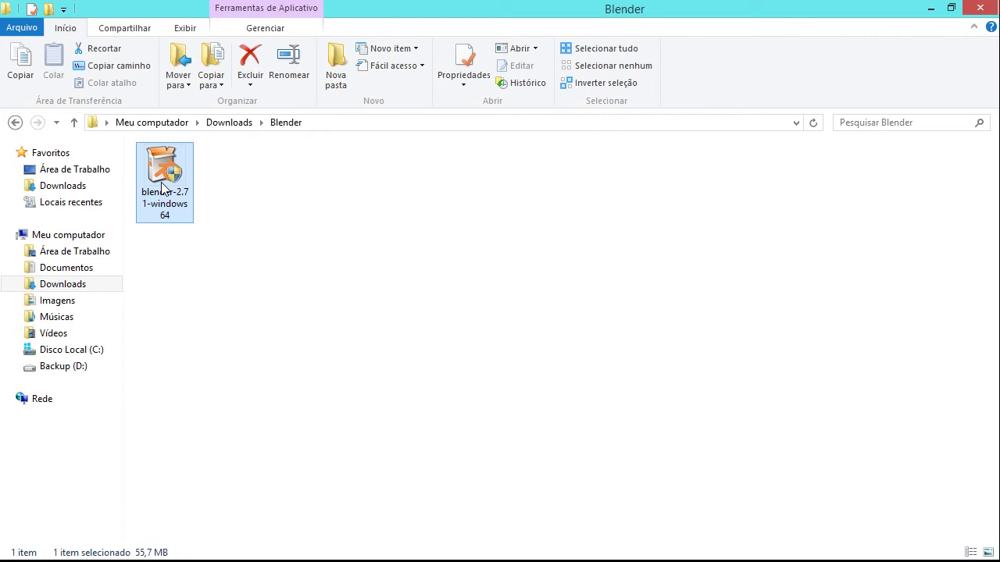
{"action": "right_click", "coordinate": [161, 185]}
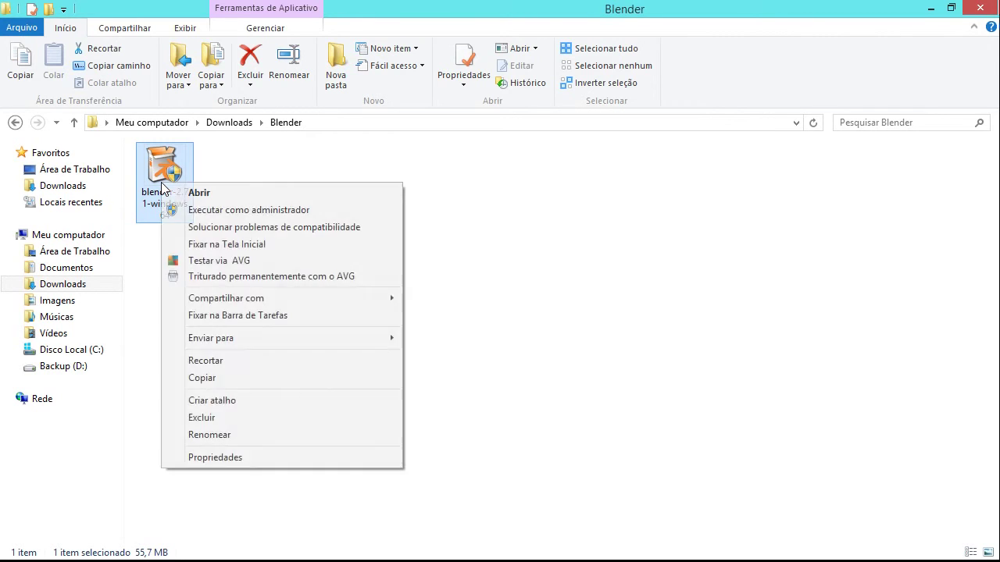
{"action": "left_click", "coordinate": [178, 194]}
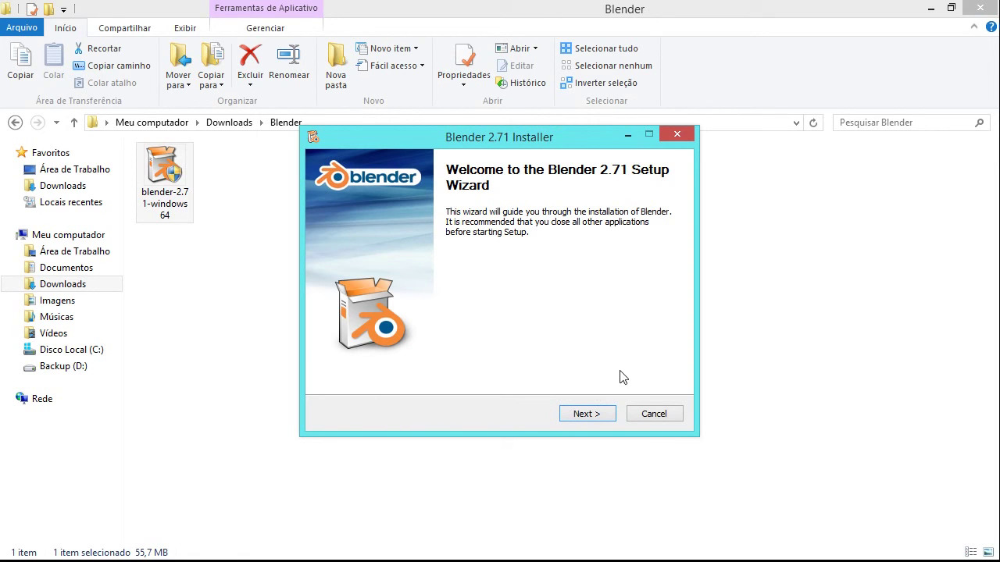
Step: Get past the welcome page and accept the license agreement with I Agree
{"action": "left_click", "coordinate": [589, 418]}
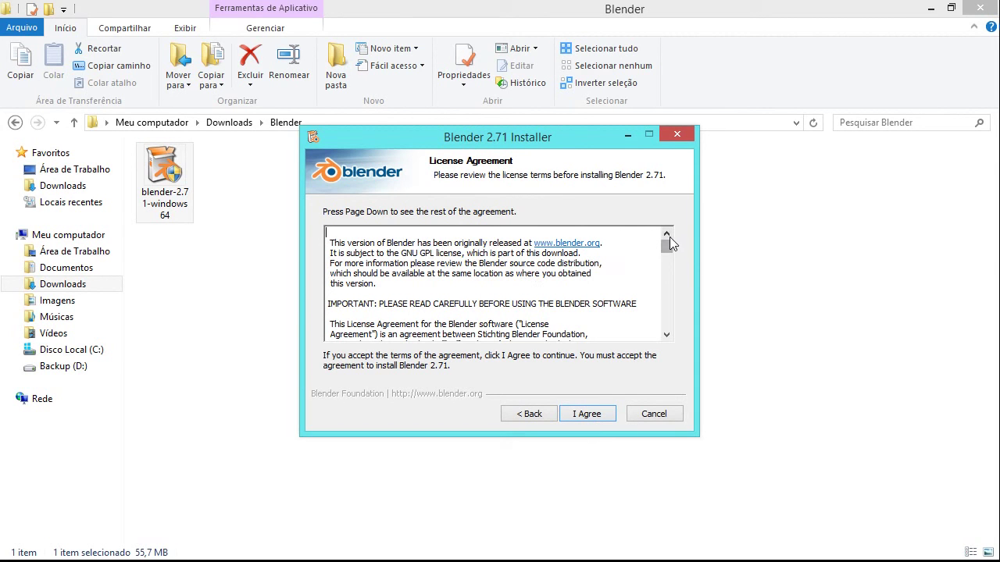
{"action": "mouse_move", "coordinate": [668, 244]}
{"action": "left_mouse_down"}
{"action": "mouse_move", "coordinate": [668, 319]}
{"action": "mouse_move", "coordinate": [668, 244]}
{"action": "left_mouse_up"}
{"action": "left_click", "coordinate": [589, 421]}
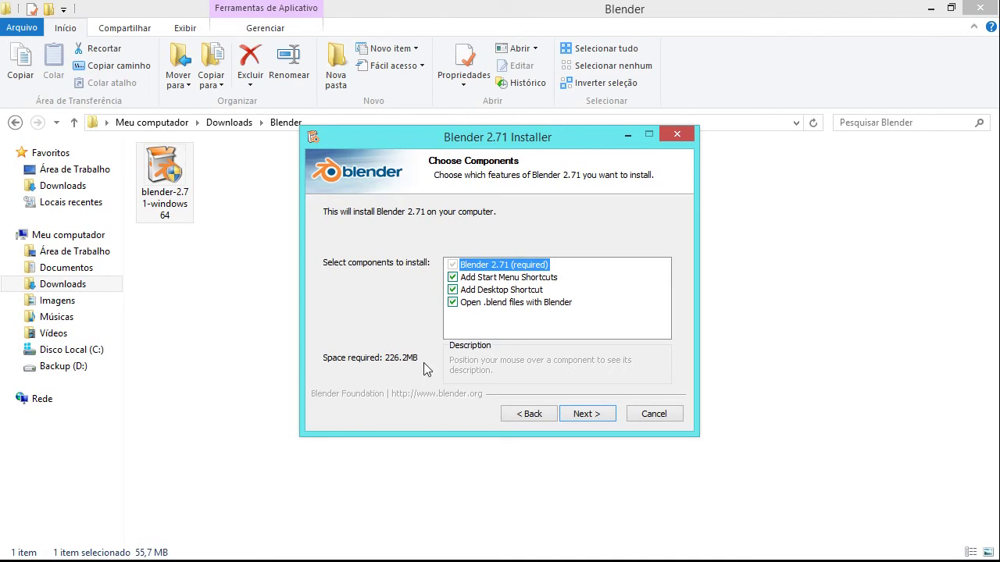
Step: Keep all components and the default C:\Program Files\Blender Foundation\Blender folder, then install
{"action": "left_click", "coordinate": [592, 416]}
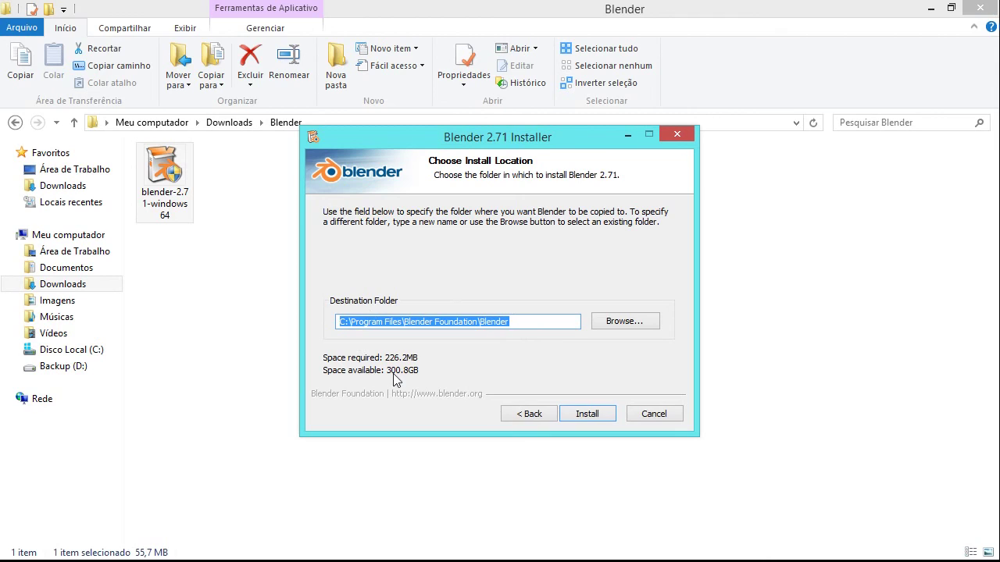
{"action": "left_click", "coordinate": [586, 419]}
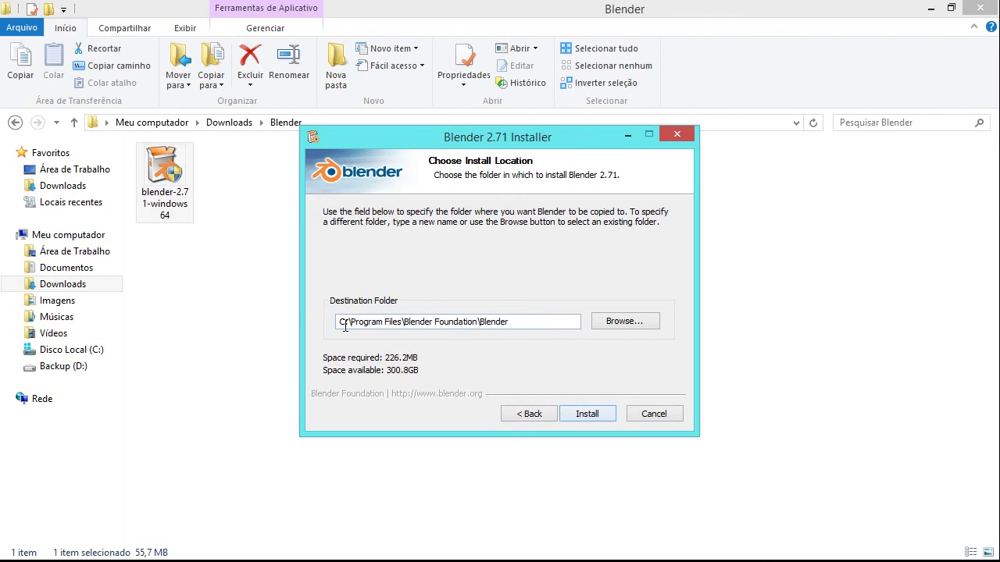
{"action": "left_click_drag", "start_coordinate": [340, 324], "coordinate": [399, 323]}
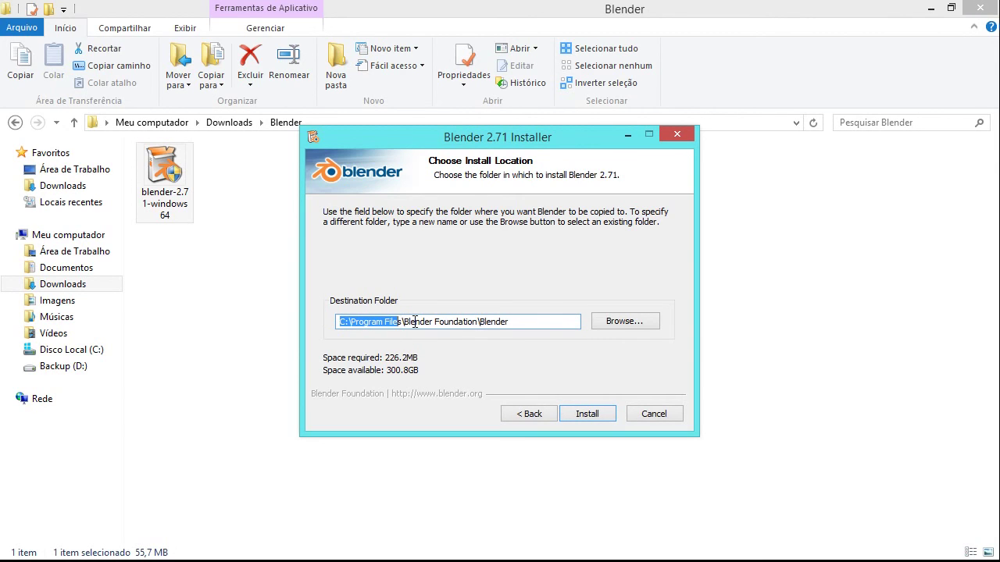
{"action": "left_click", "coordinate": [568, 321]}
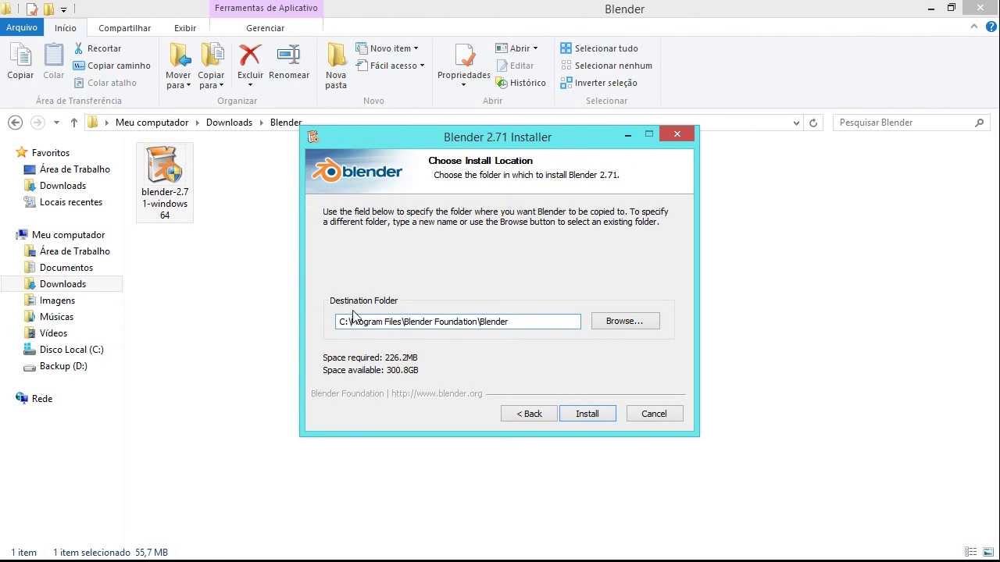
{"action": "left_click", "coordinate": [579, 415]}
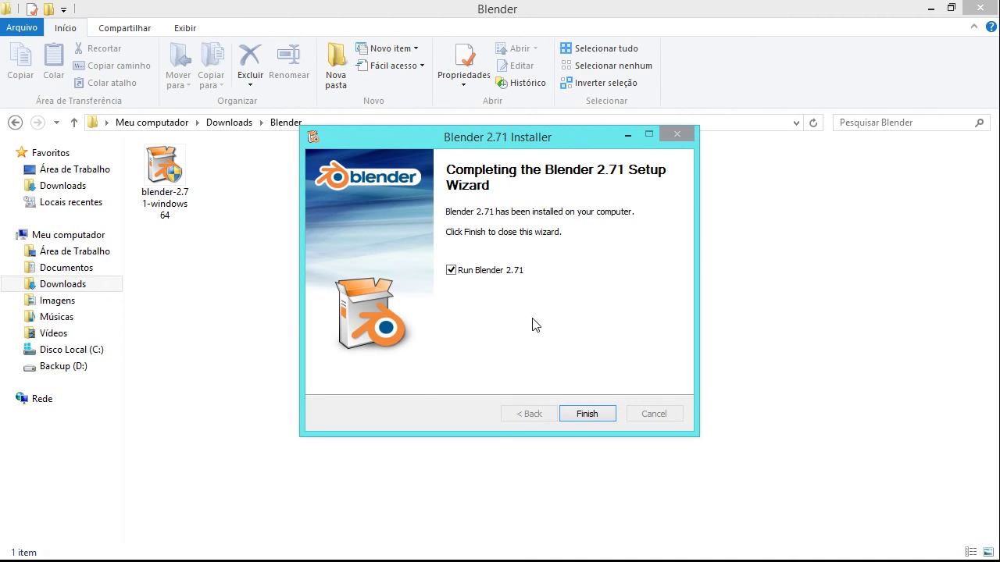
Step: Finish the setup with Run Blender 2.71 checked so Blender launches
{"action": "left_click", "coordinate": [582, 412]}
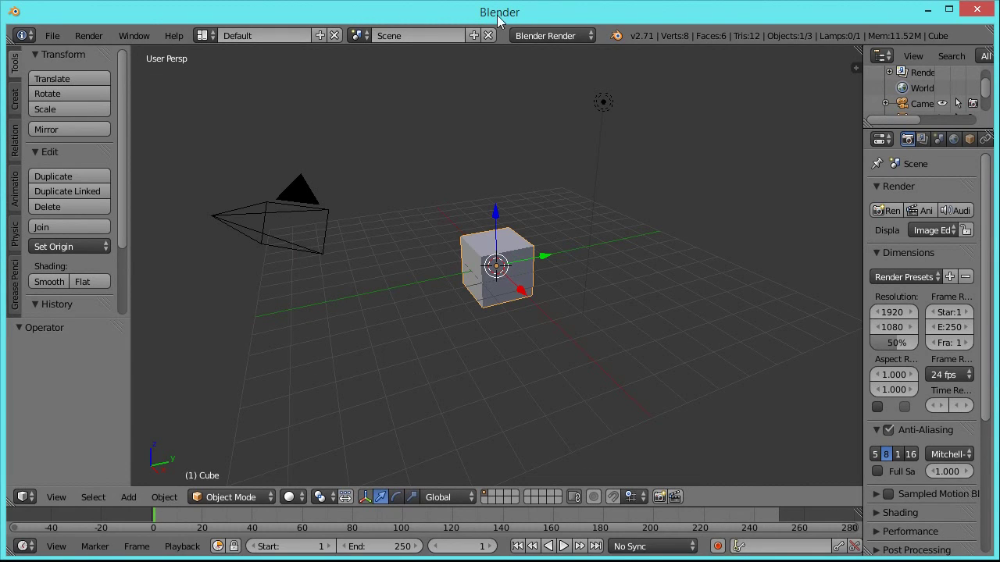
Step: Maximize the Blender 2.71 window to full screen
{"action": "left_click", "coordinate": [950, 10]}
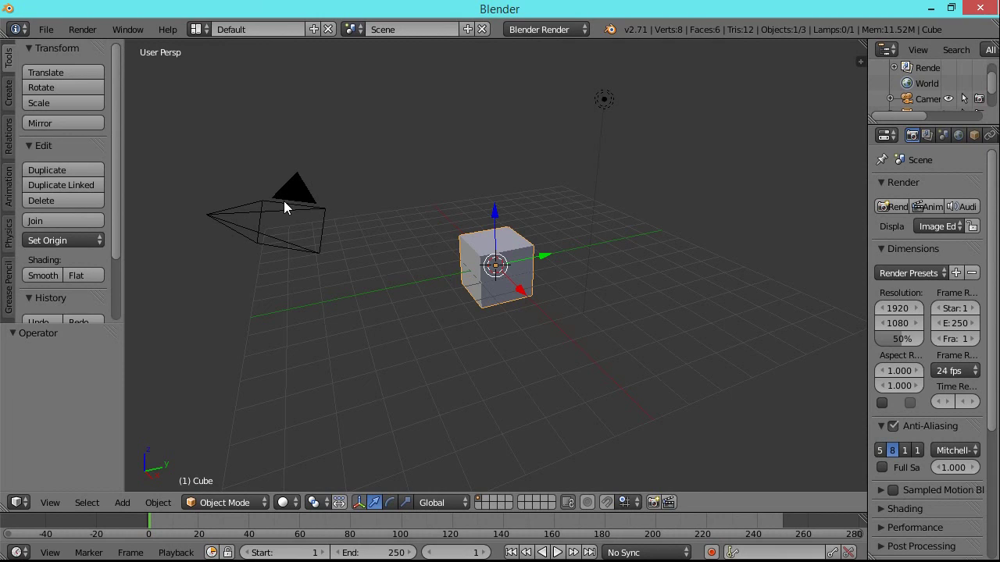
Step: Switch Blender's screen layout from Default to Video Editing via the layout selector
{"action": "left_click", "coordinate": [202, 29]}
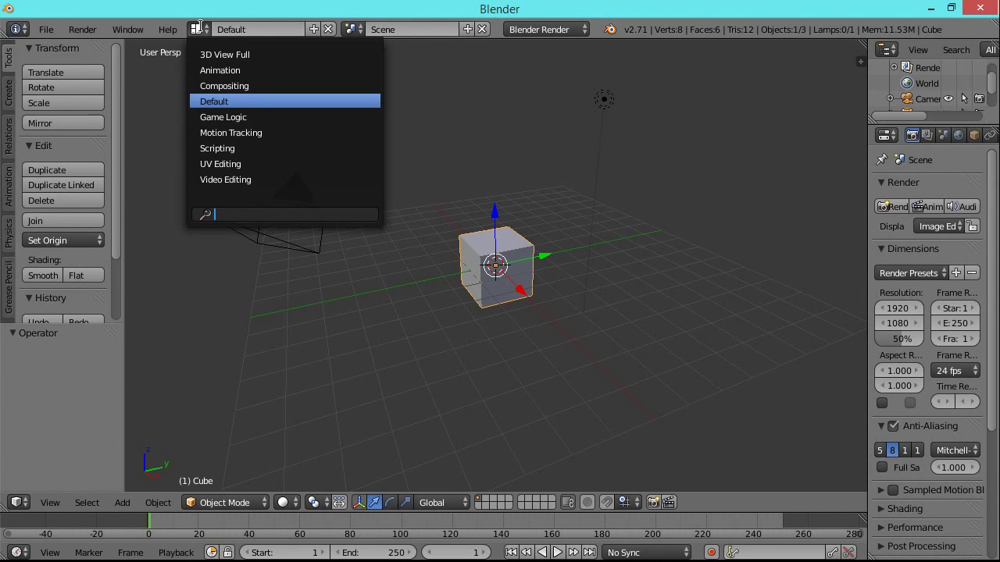
{"action": "left_click", "coordinate": [230, 180]}
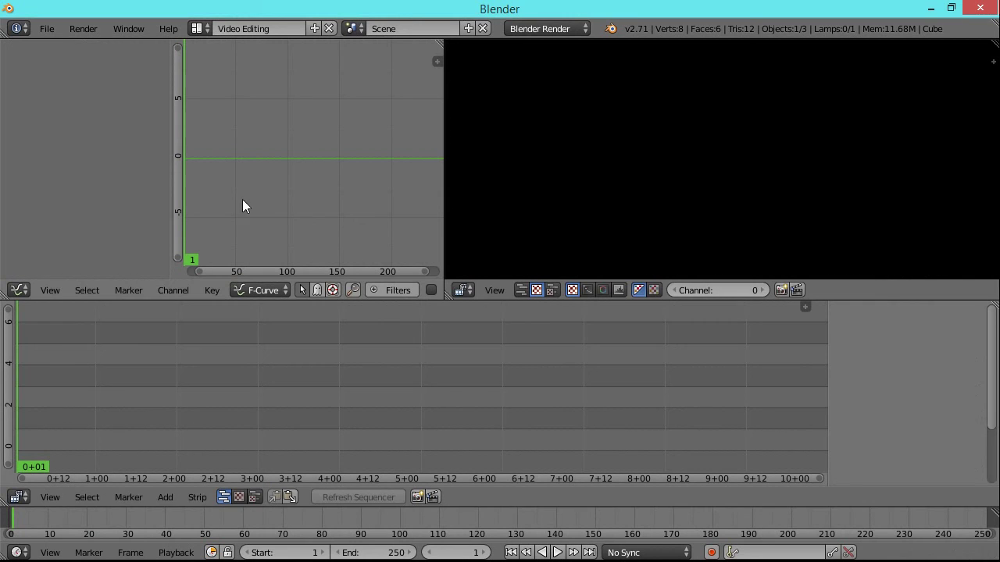